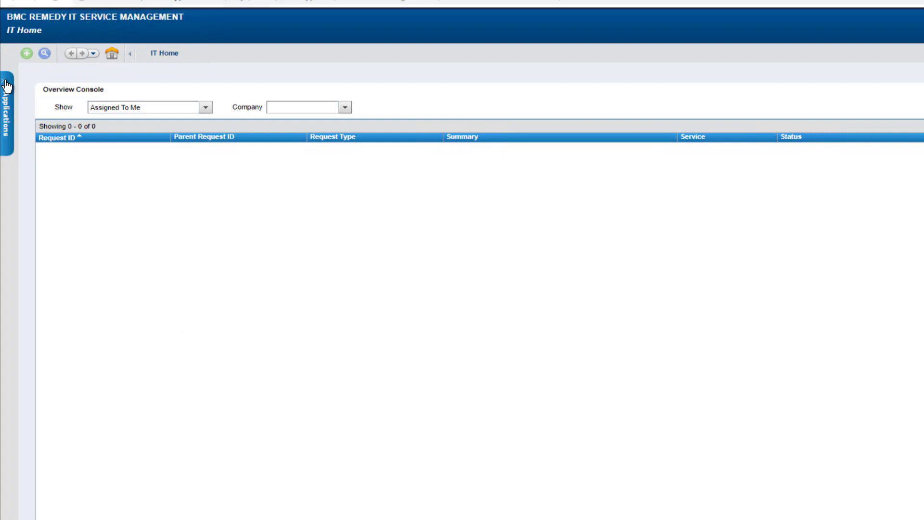
Step: Go from Applications to the AR System Server Group Console's FTS Management page
click(7, 87)
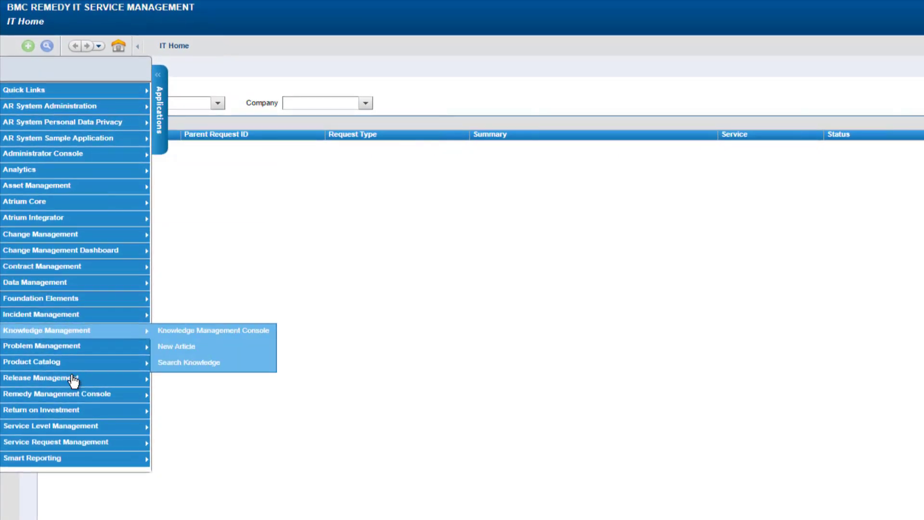
mouse_move(71, 396)
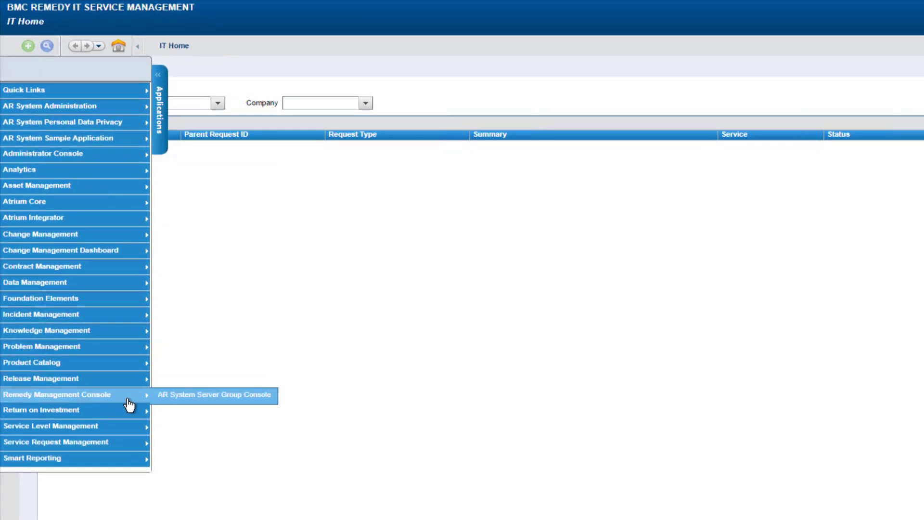
click(198, 398)
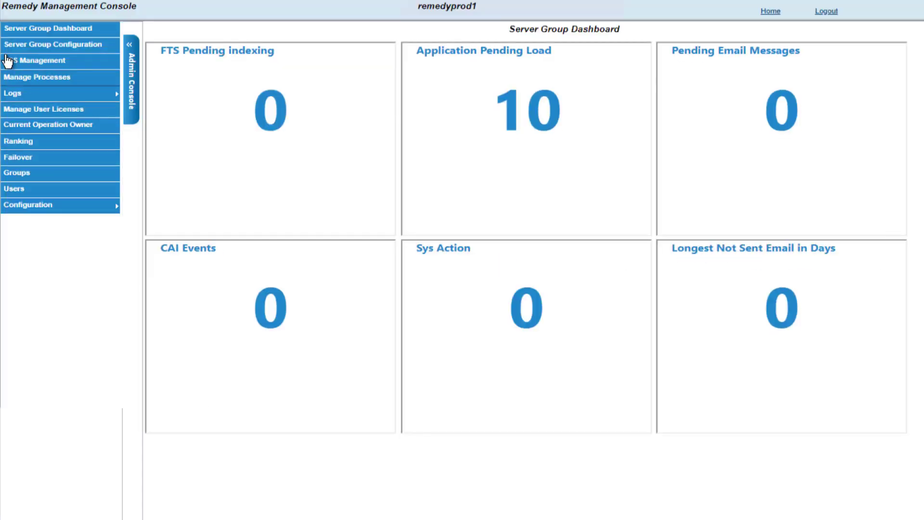
click(21, 66)
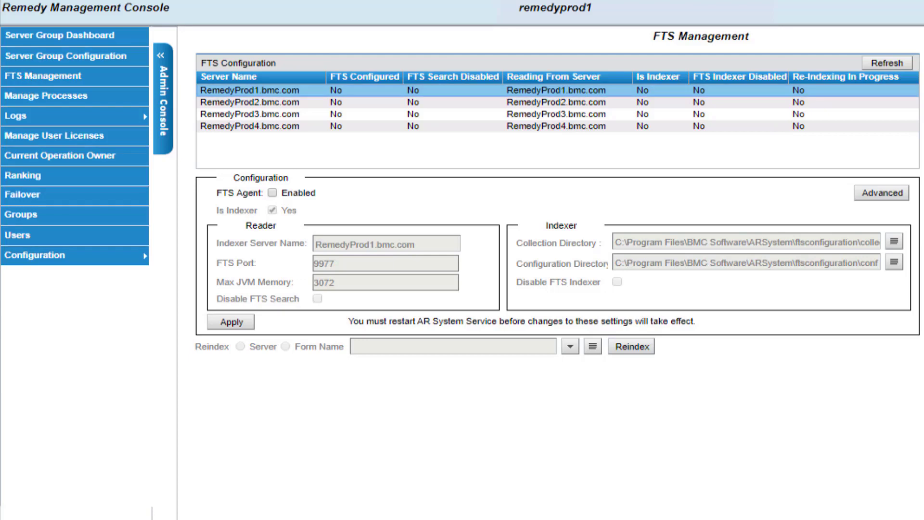
Step: Enable the FTS agent as indexer on RemedyProd3 and RemedyProd4, applying each server's settings
click(242, 114)
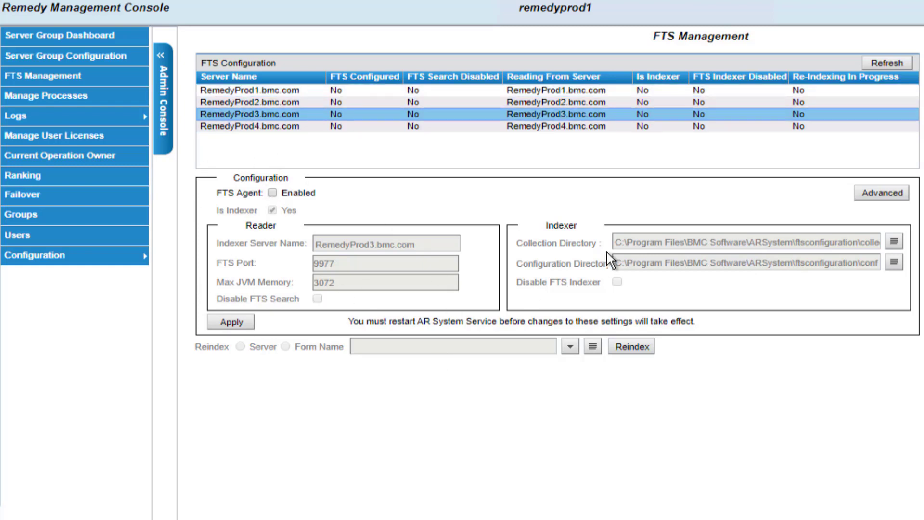
click(272, 192)
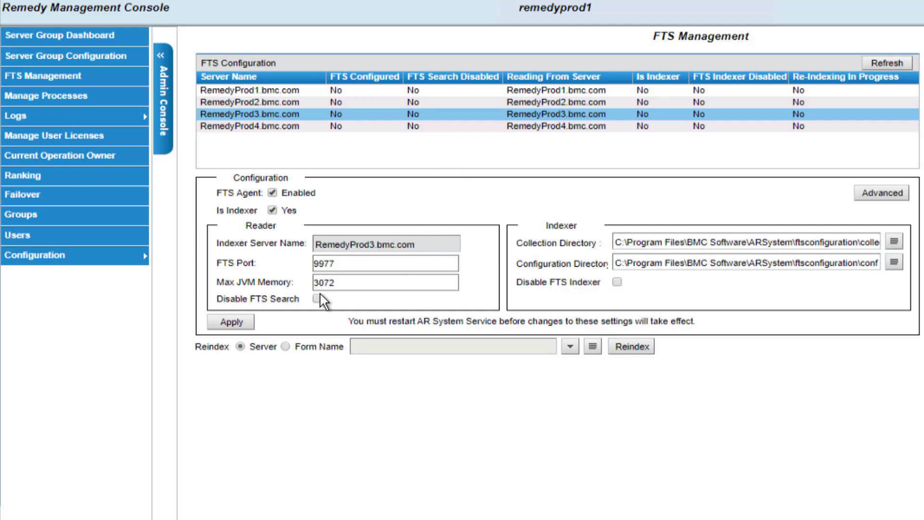
click(231, 324)
click(239, 125)
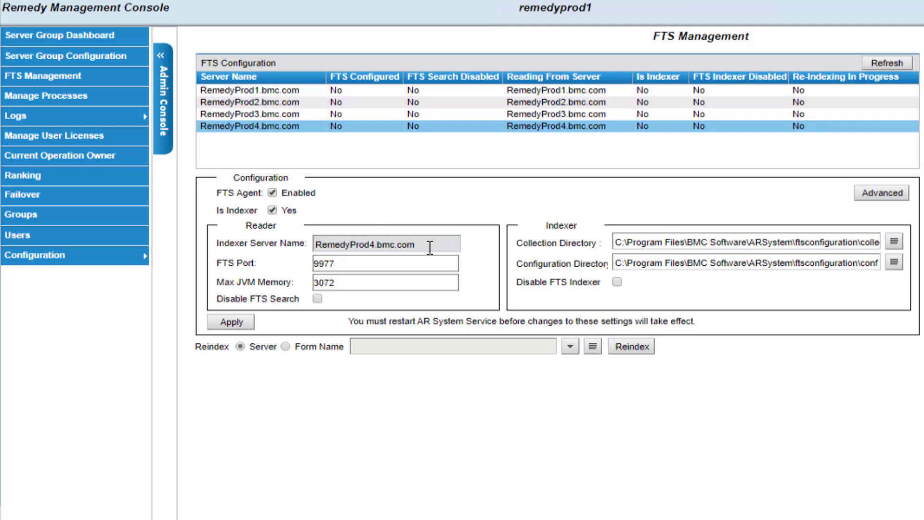
click(234, 326)
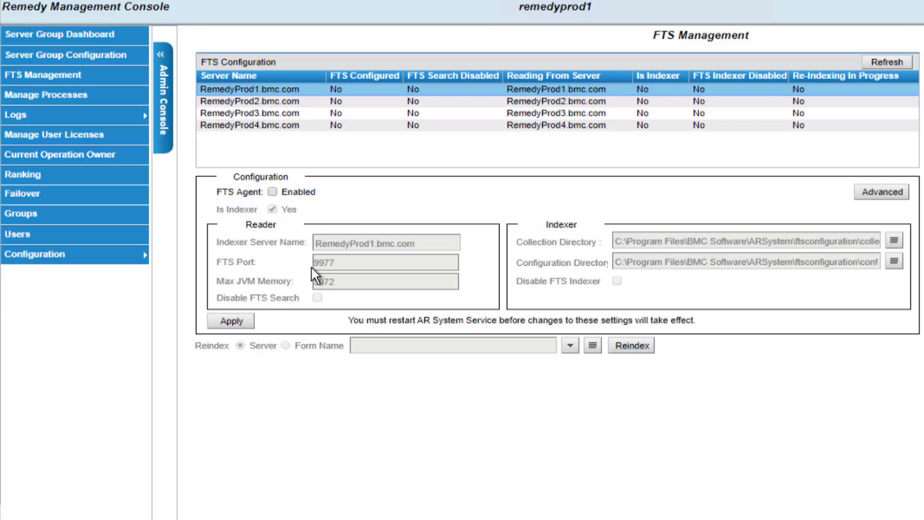
Step: Make RemedyProd1 a non-indexing FTS reader using indexer server RemedyProd3.bmc.com, and apply
click(272, 191)
click(272, 209)
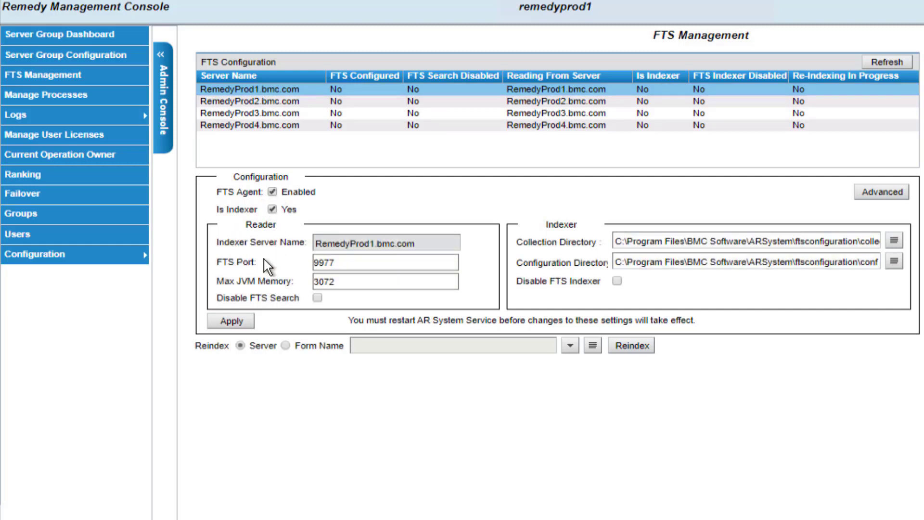
click(272, 209)
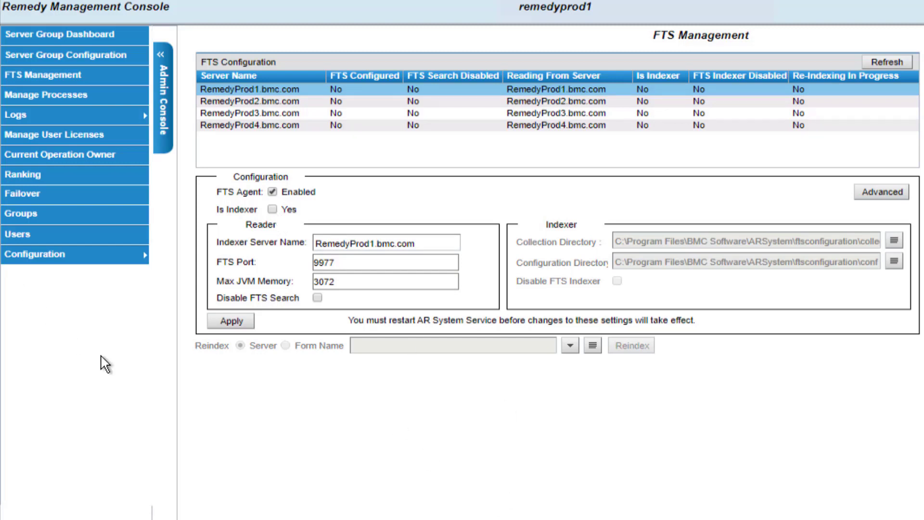
click(374, 239)
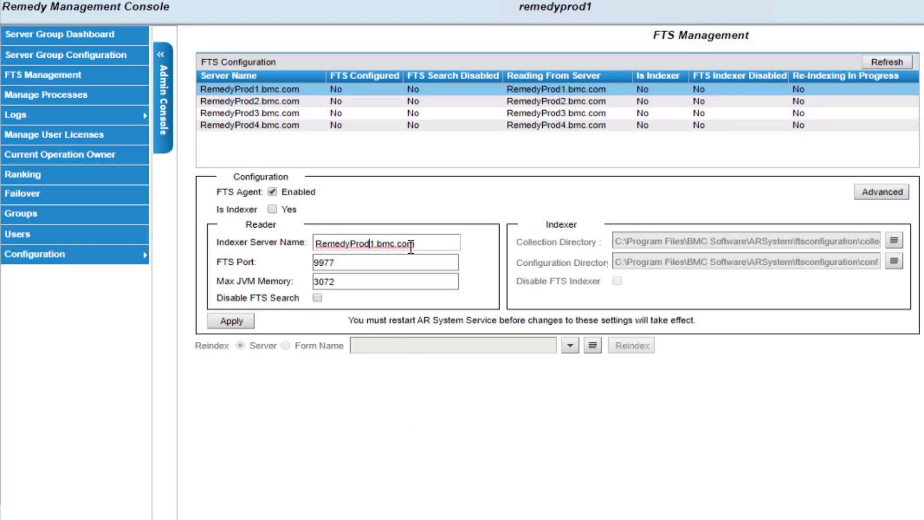
key(BackSpace)
text(3)
click(233, 323)
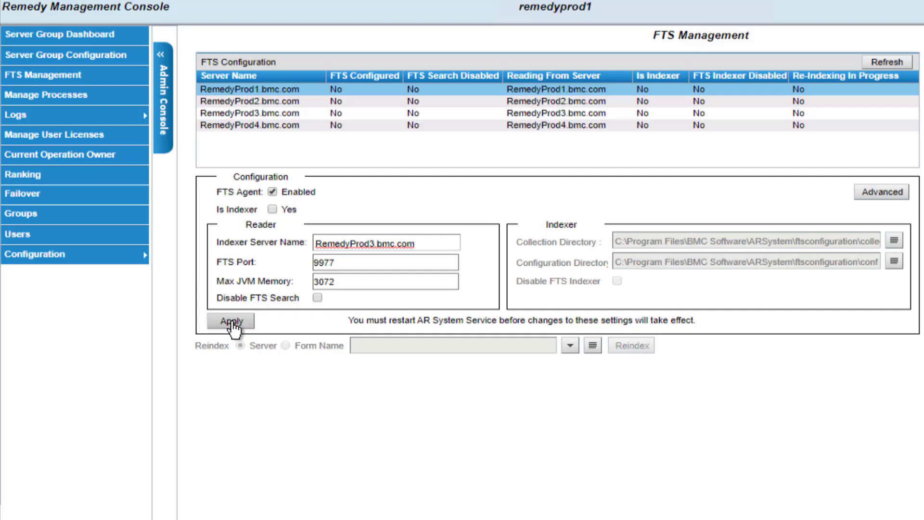
Step: Make RemedyProd2 a non-indexing FTS reader using indexer server RemedyProd3.bmc.com, and apply
click(229, 97)
click(273, 209)
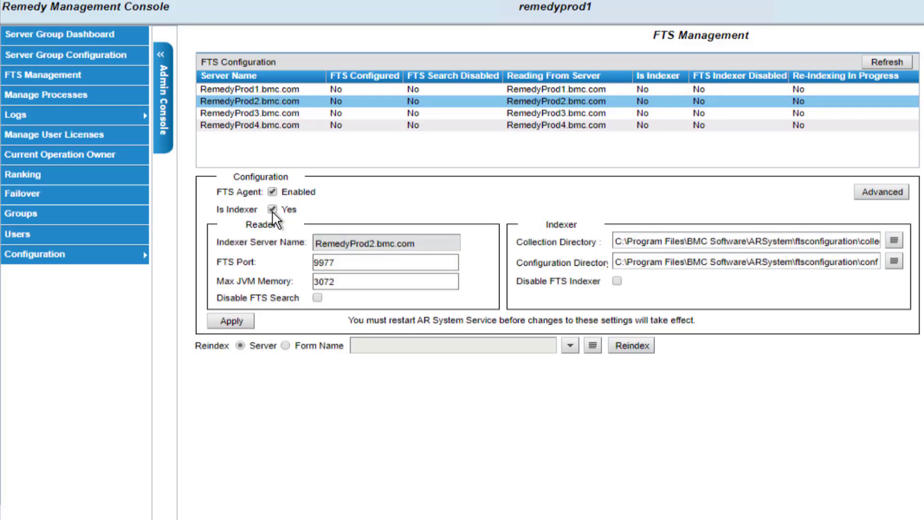
click(272, 209)
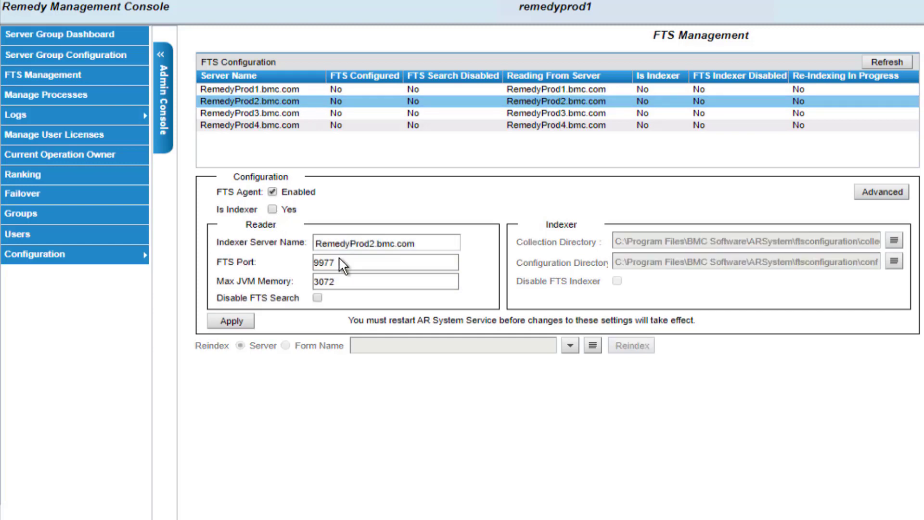
click(374, 242)
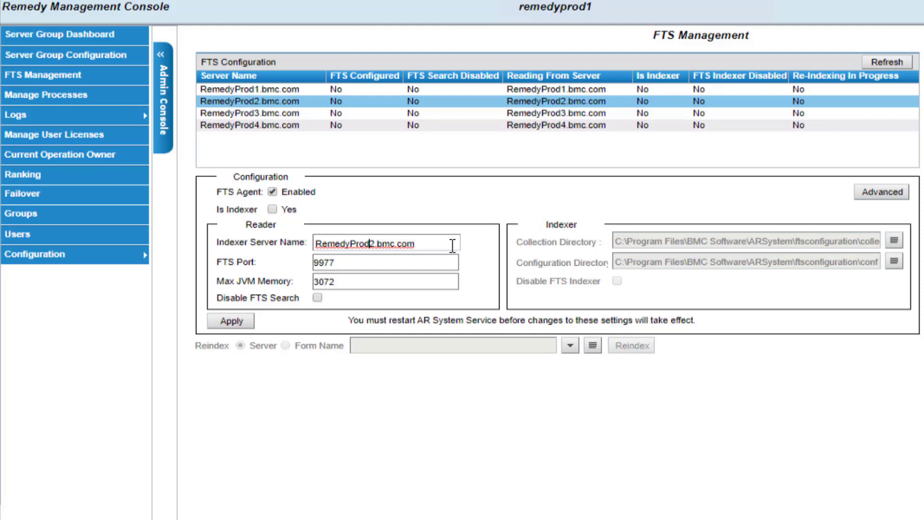
key(BackSpace)
text(3)
click(232, 321)
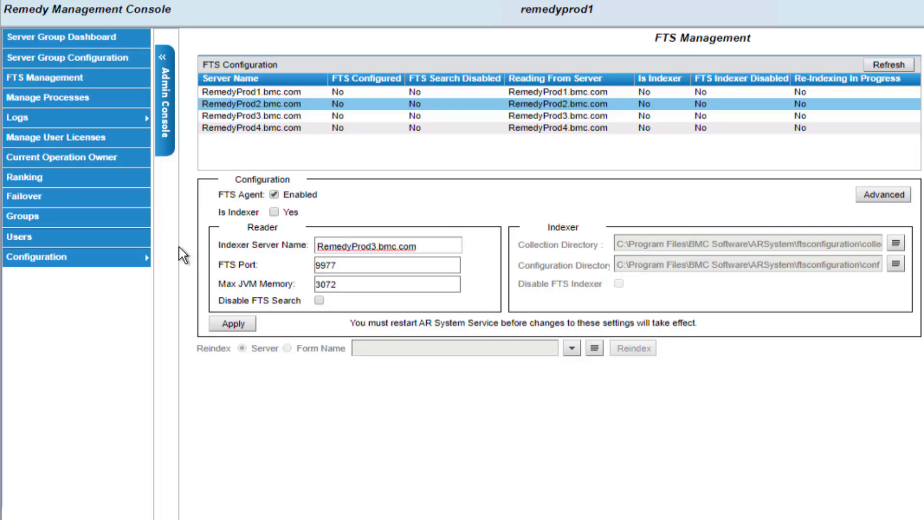
Step: Open the server operation ranking form with an enlarged list sorted by server name
click(19, 181)
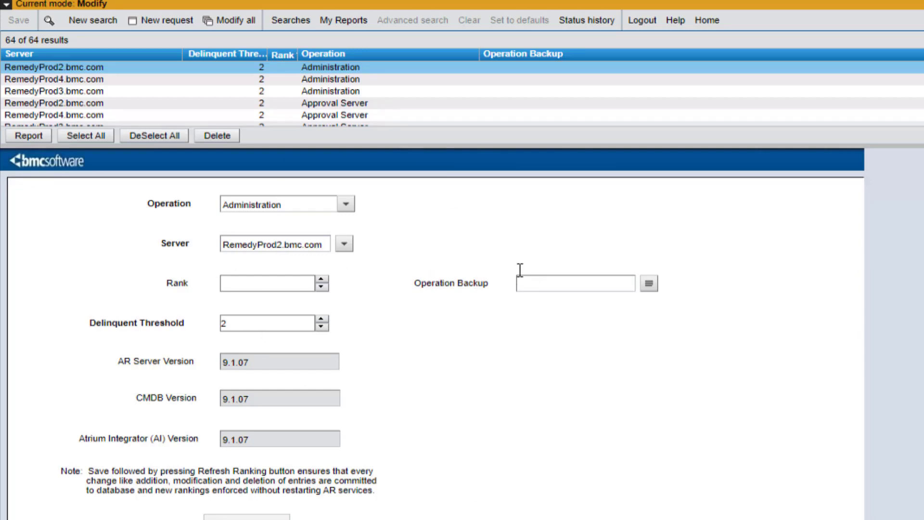
drag(398, 147, 394, 316)
click(68, 54)
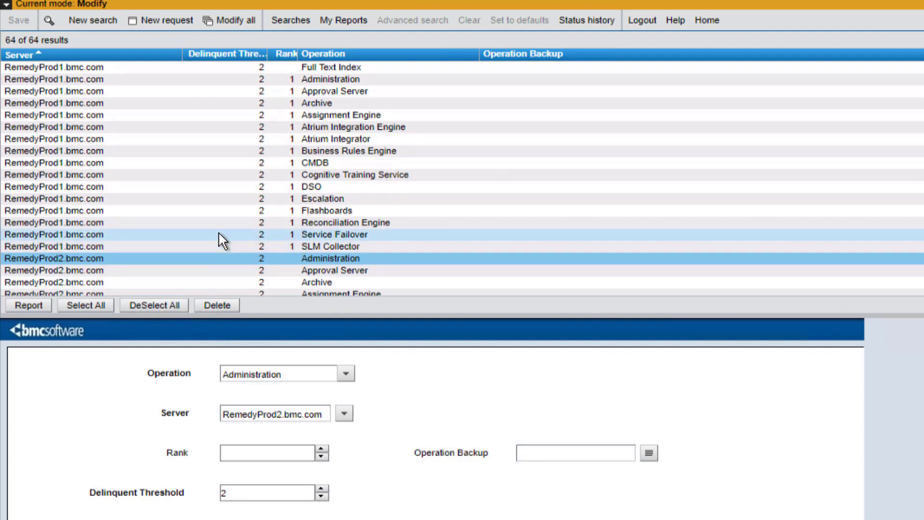
scroll(218, 232, down, 9)
scroll(217, 234, up, 5)
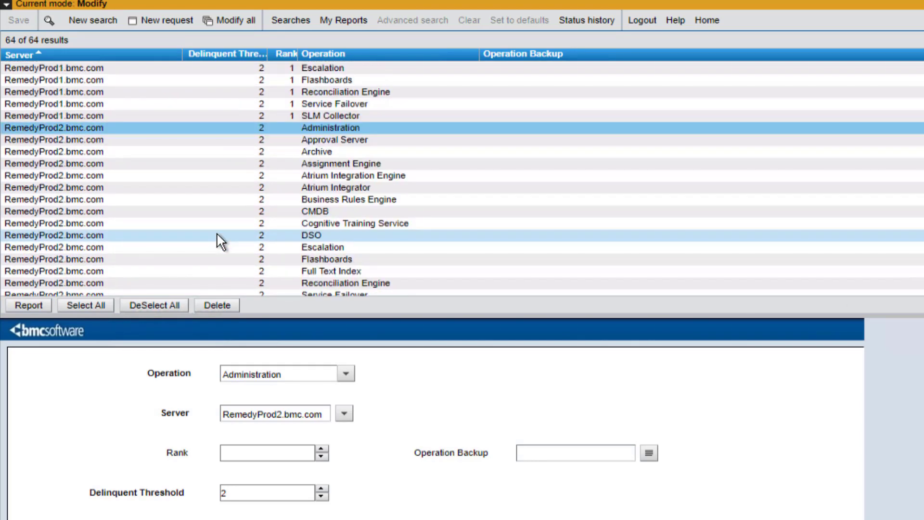
scroll(216, 232, down, 7)
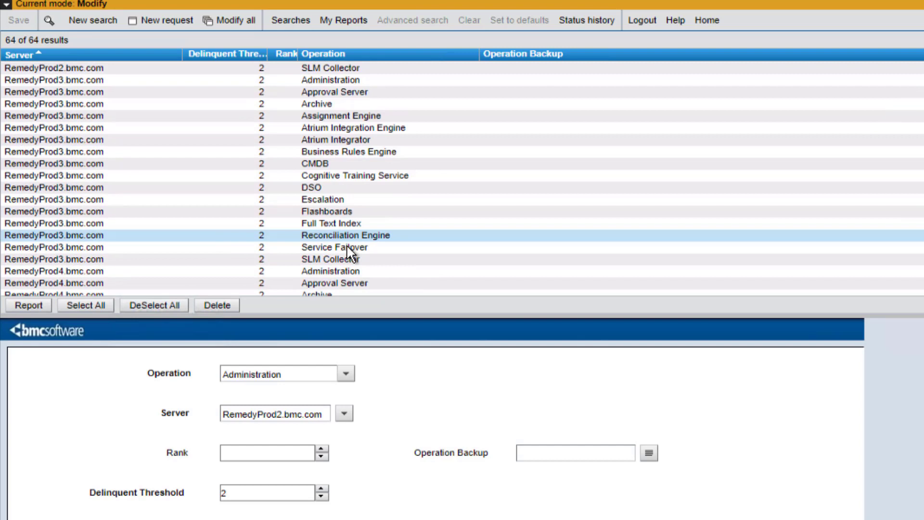
Step: Set RemedyProd3's Full Text Index rank to 1 and save
click(327, 224)
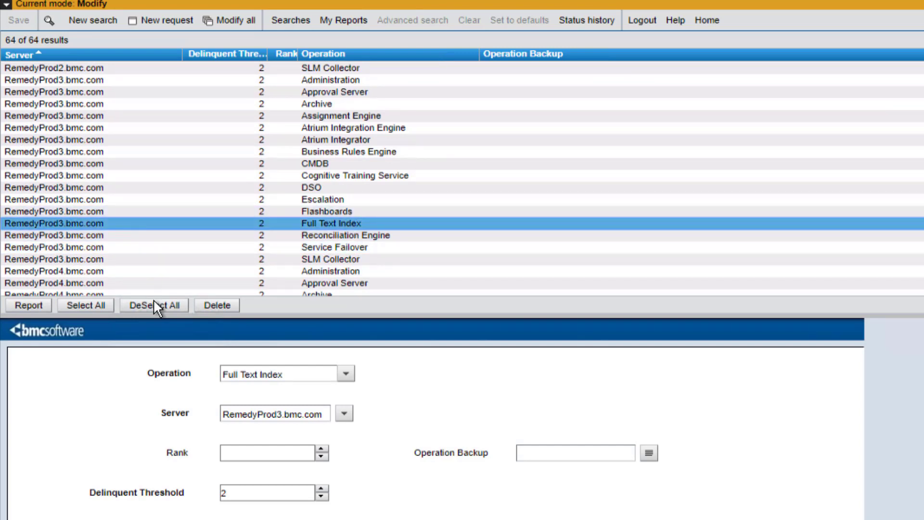
click(321, 449)
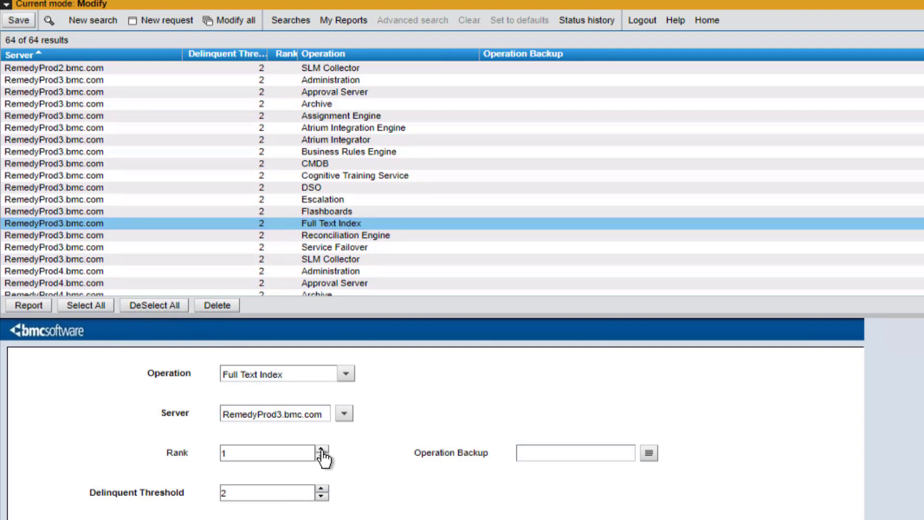
click(15, 20)
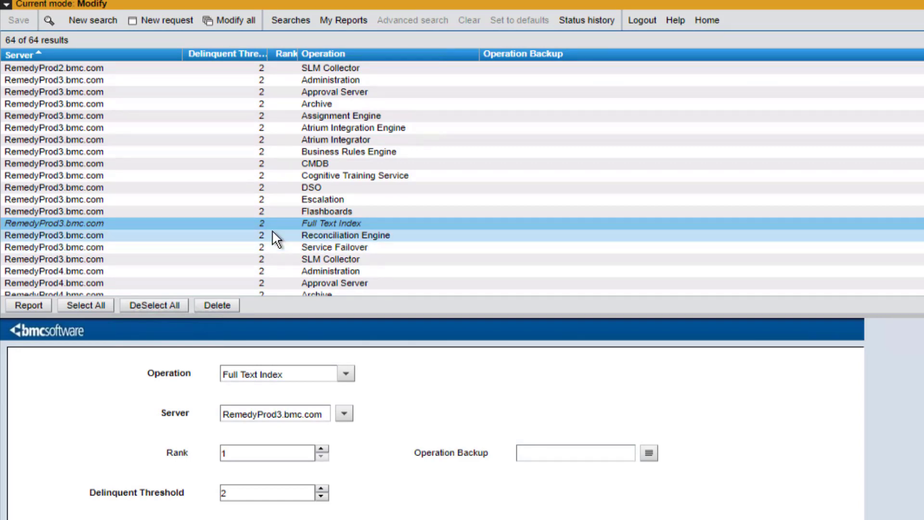
Step: Set RemedyProd4's Full Text Index rank to 2, save, and refresh the rankings
scroll(272, 229, down, 3)
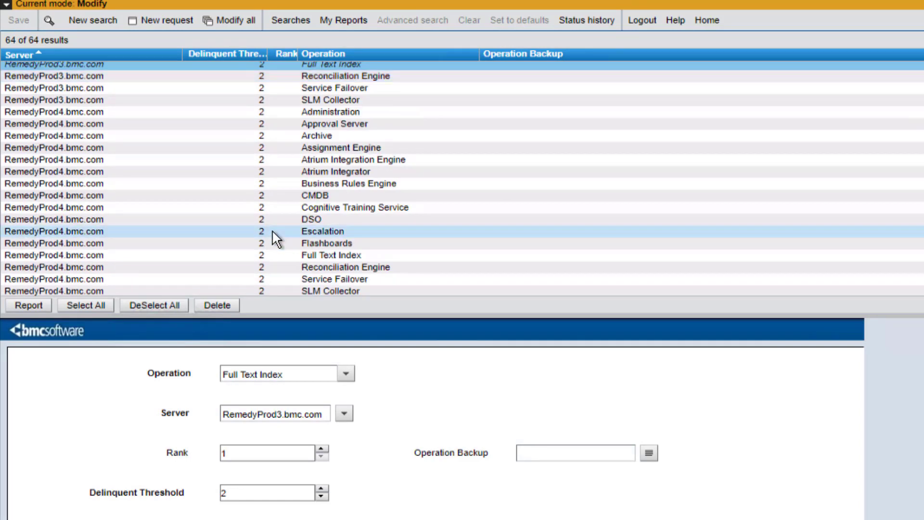
click(304, 251)
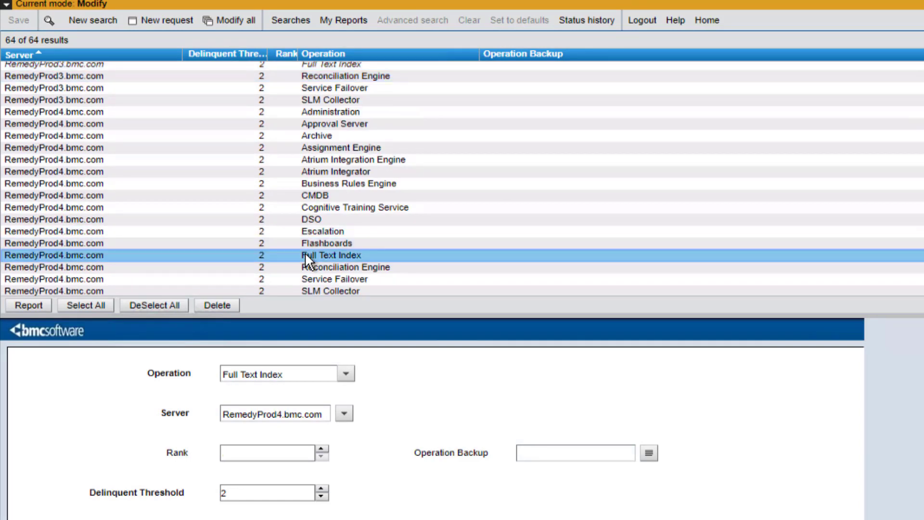
click(321, 447)
click(320, 447)
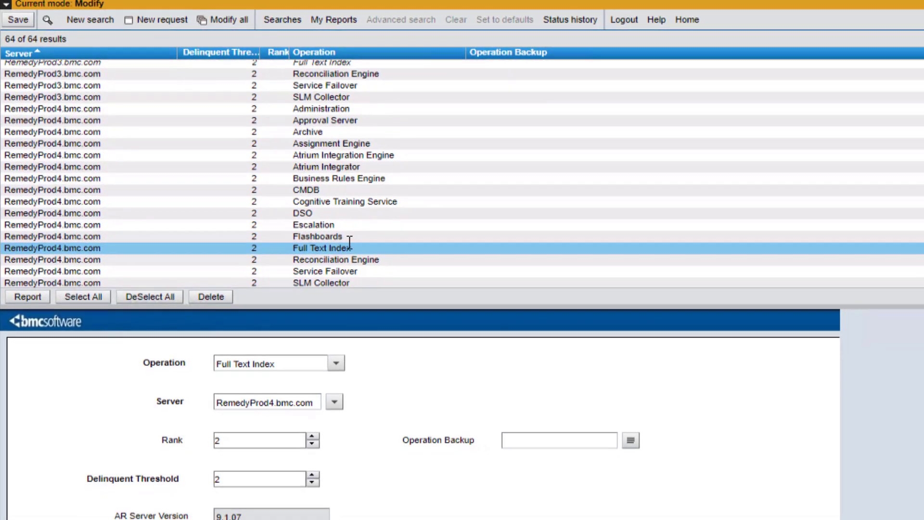
click(19, 19)
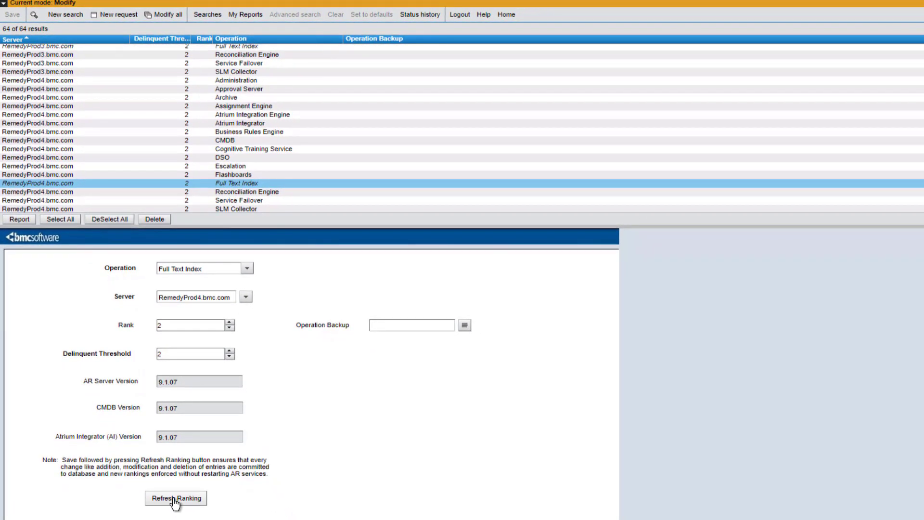
click(176, 502)
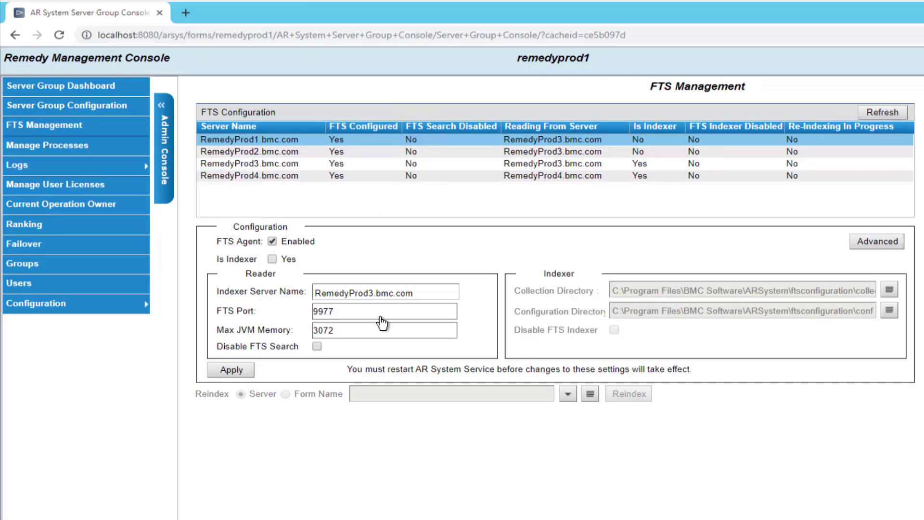
Step: Start a full reindex on RemedyProd3
click(242, 164)
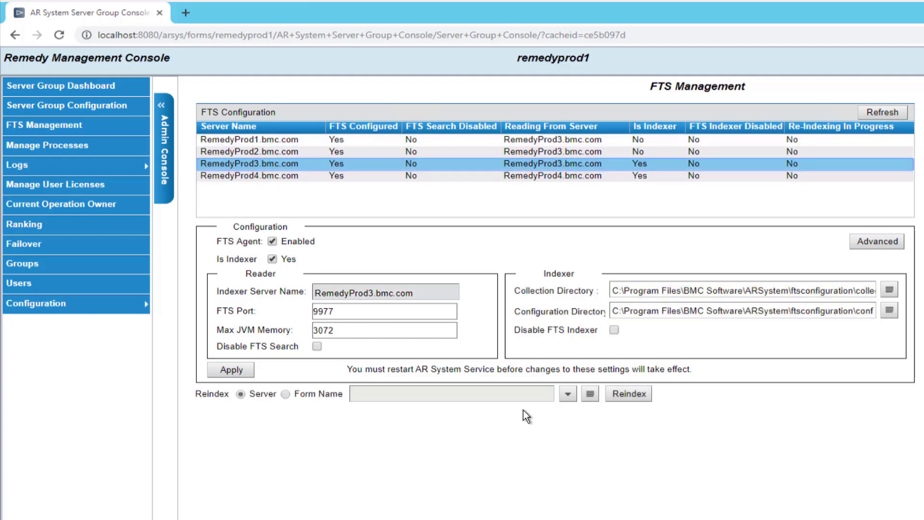
click(629, 395)
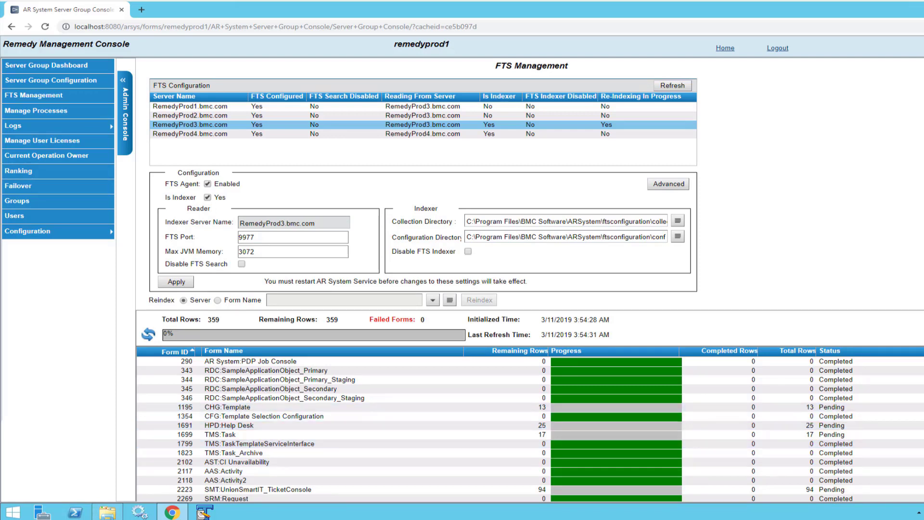
scroll(530, 289, down, 2)
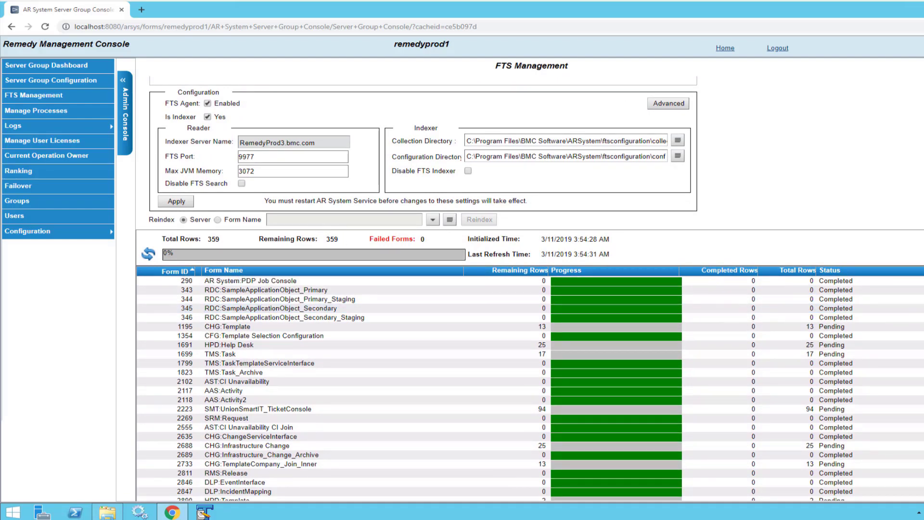
scroll(198, 135, up, 2)
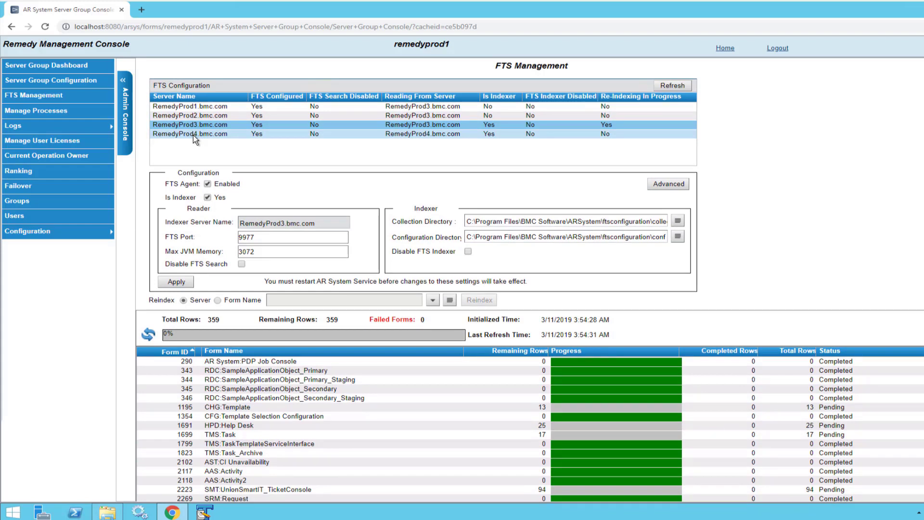
Step: Start a full reindex on RemedyProd4 and check its progress
click(195, 134)
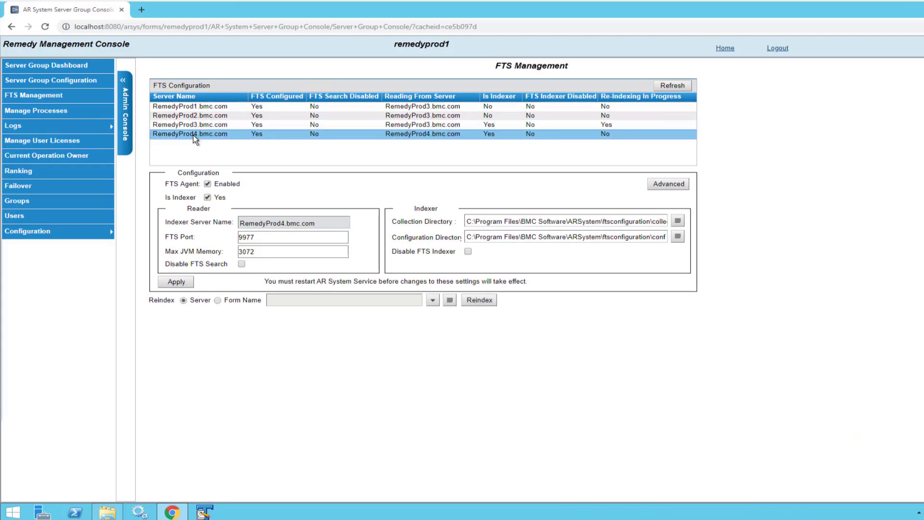
click(479, 301)
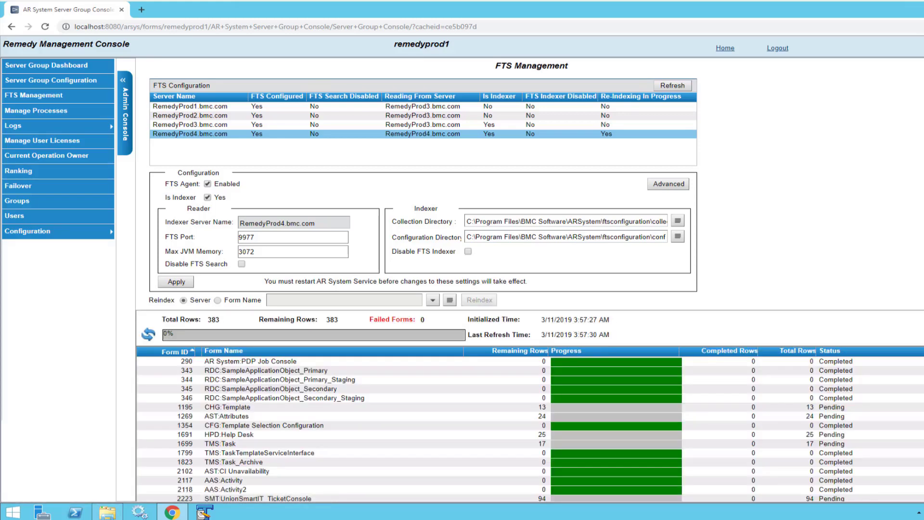
scroll(530, 288, down, 2)
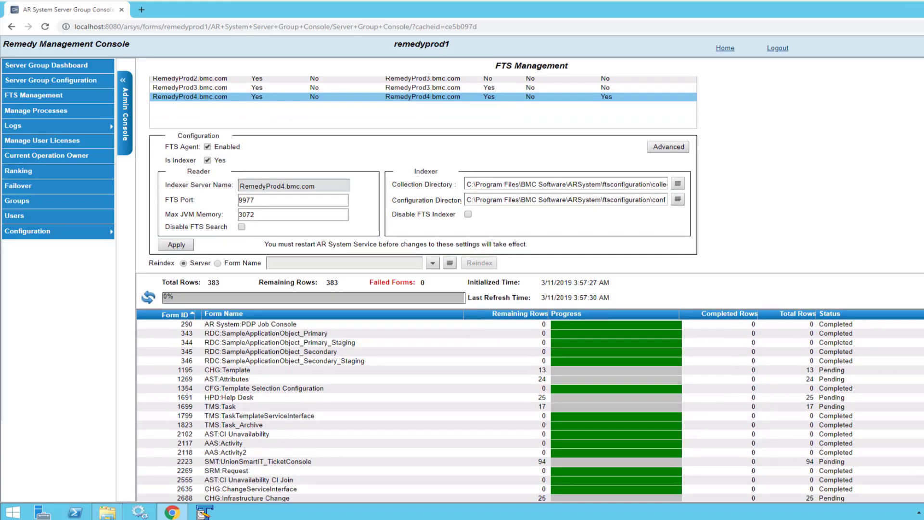
scroll(529, 388, down, 4)
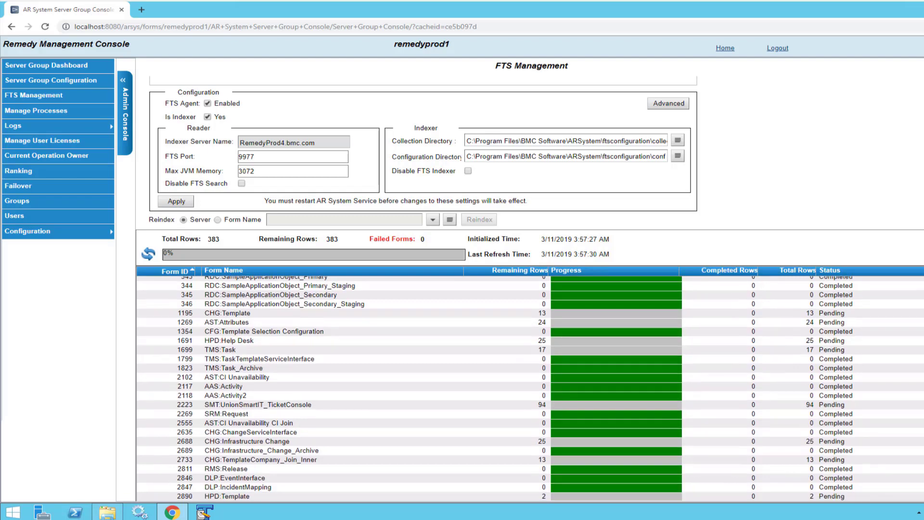
scroll(529, 388, down, 3)
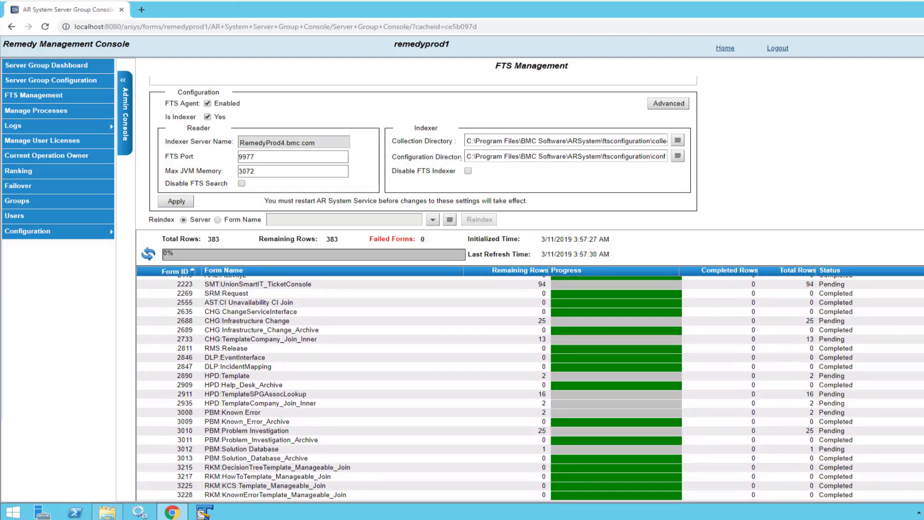
scroll(529, 389, up, 7)
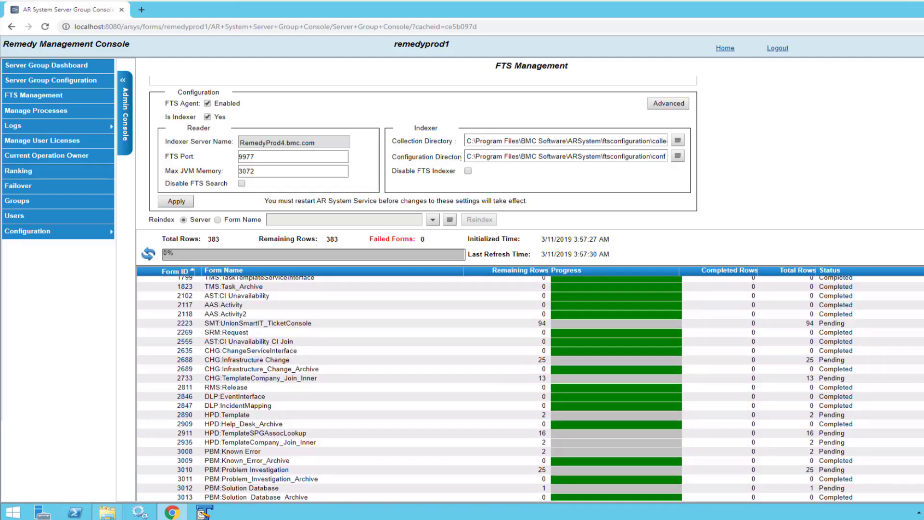